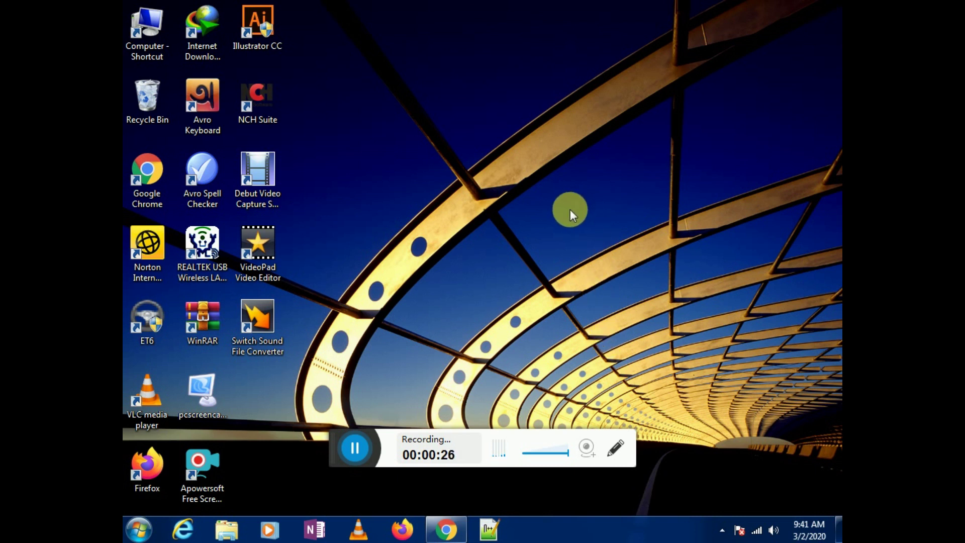
Switch to Google Chrome
{"action": "left_click", "coordinate": [445, 531]}
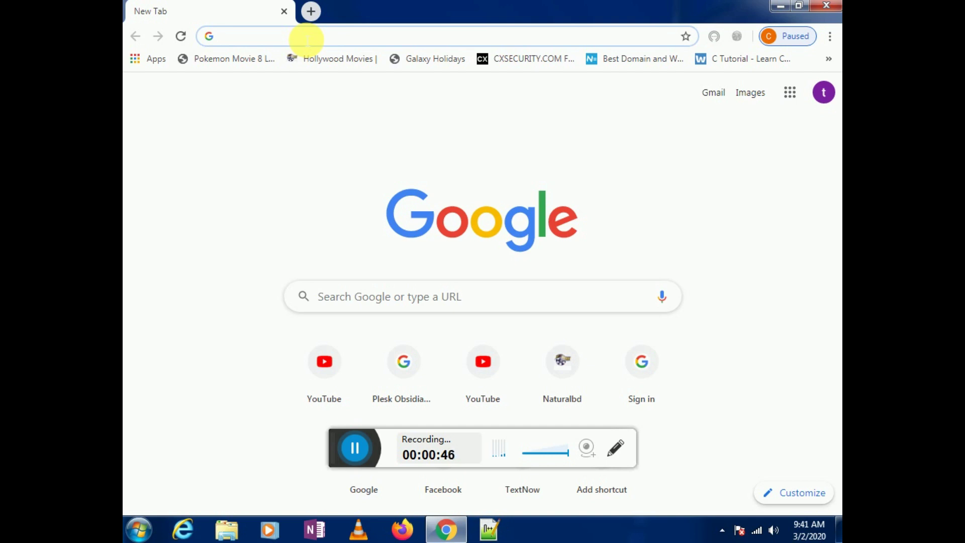
{"action": "type", "text": "faceboo"}
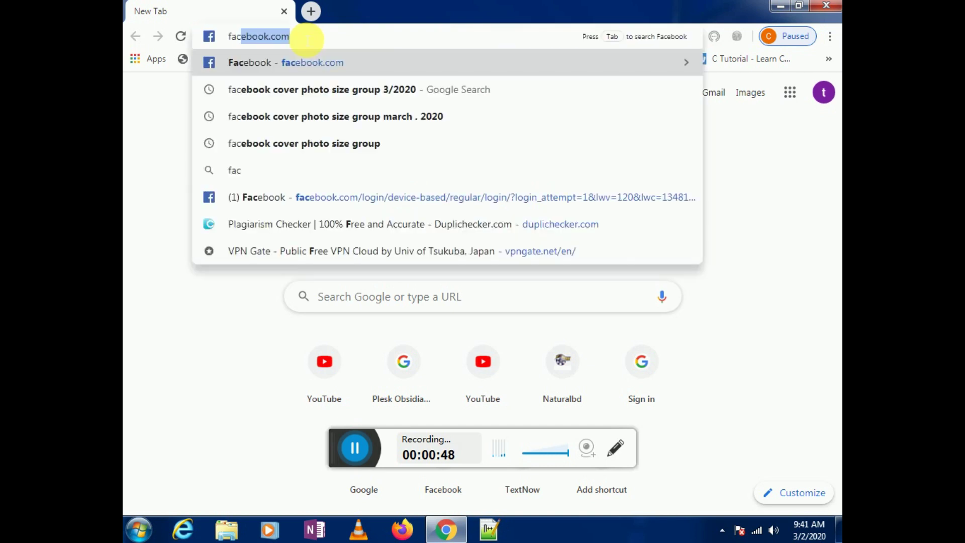
{"action": "type", "text": "k"}
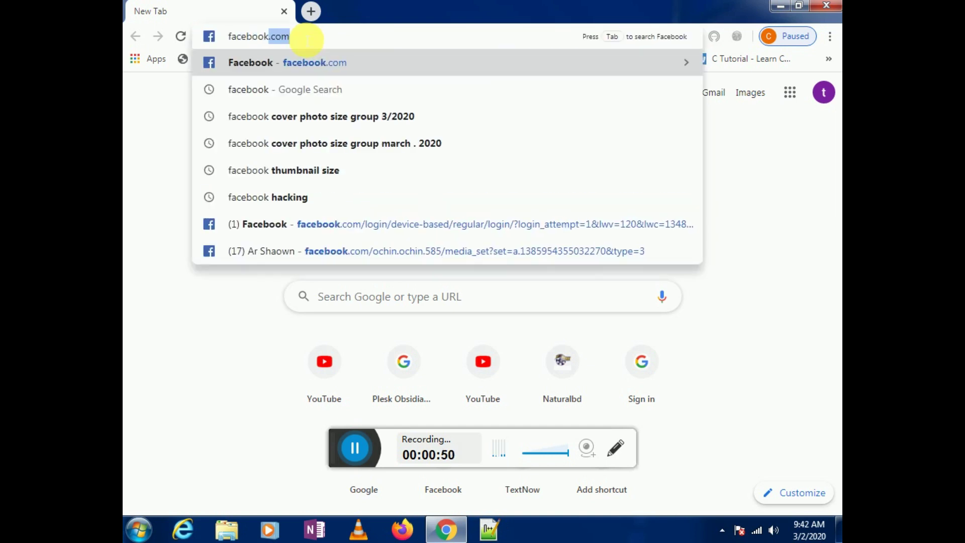
{"action": "key", "text": "Right"}
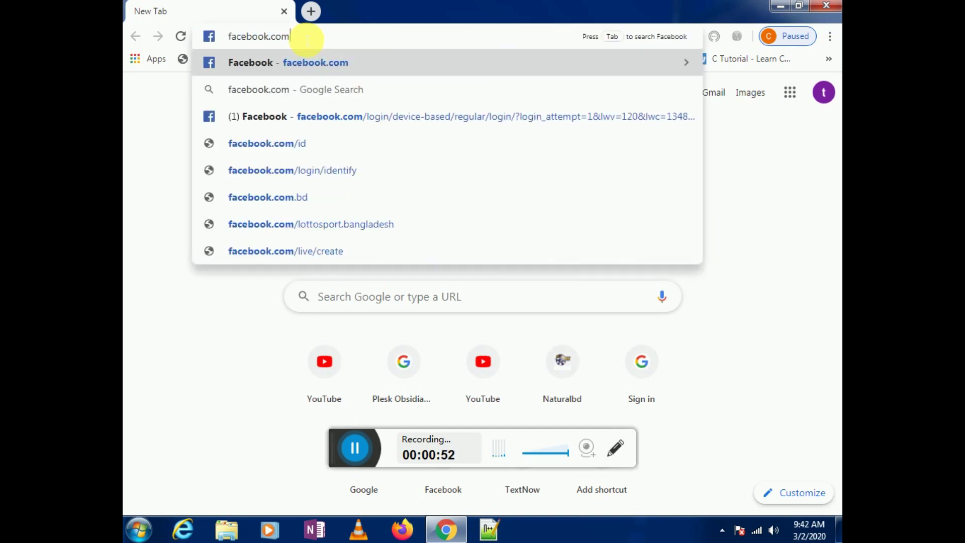
{"action": "key", "text": "BackSpace"}
{"action": "key", "text": "BackSpace"}
{"action": "key", "text": "BackSpace"}
{"action": "key", "text": "BackSpace"}
{"action": "key", "text": "BackSpace"}
{"action": "key", "text": "BackSpace"}
{"action": "key", "text": "BackSpace"}
{"action": "key", "text": "BackSpace"}
{"action": "key", "text": "BackSpace"}
{"action": "key", "text": "BackSpace"}
{"action": "key", "text": "BackSpace"}
{"action": "key", "text": "BackSpace"}
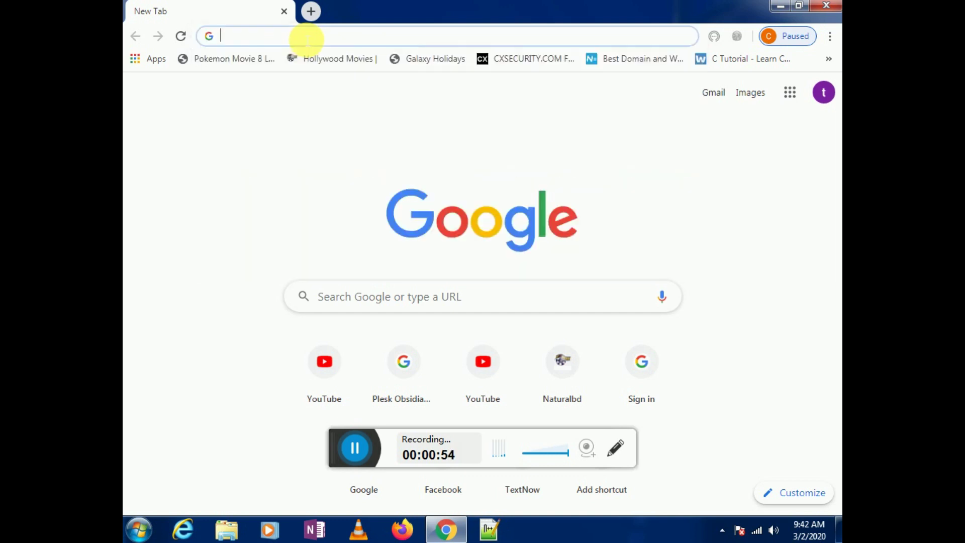
Search the web for "goolge account"
{"action": "type", "text": "goolge"}
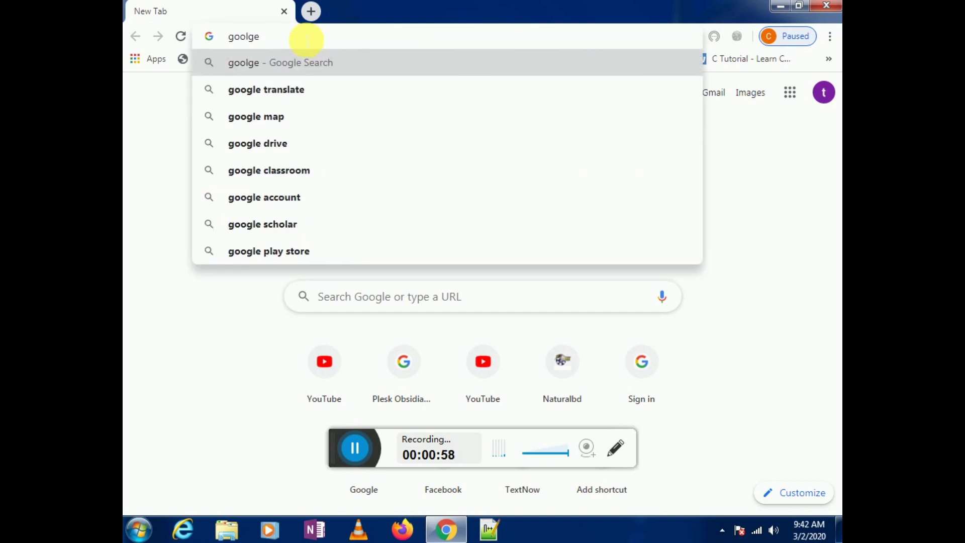
{"action": "type", "text": " account"}
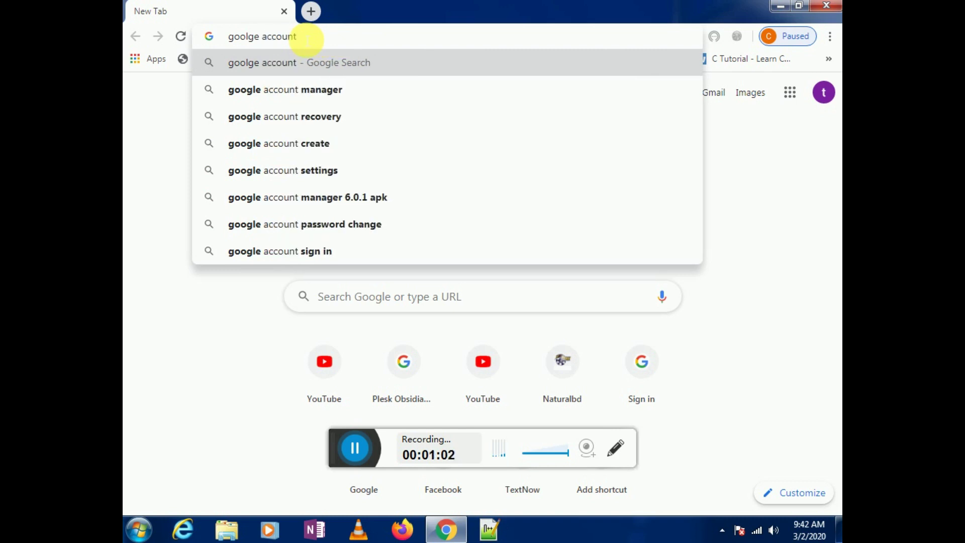
{"action": "key", "text": "Return"}
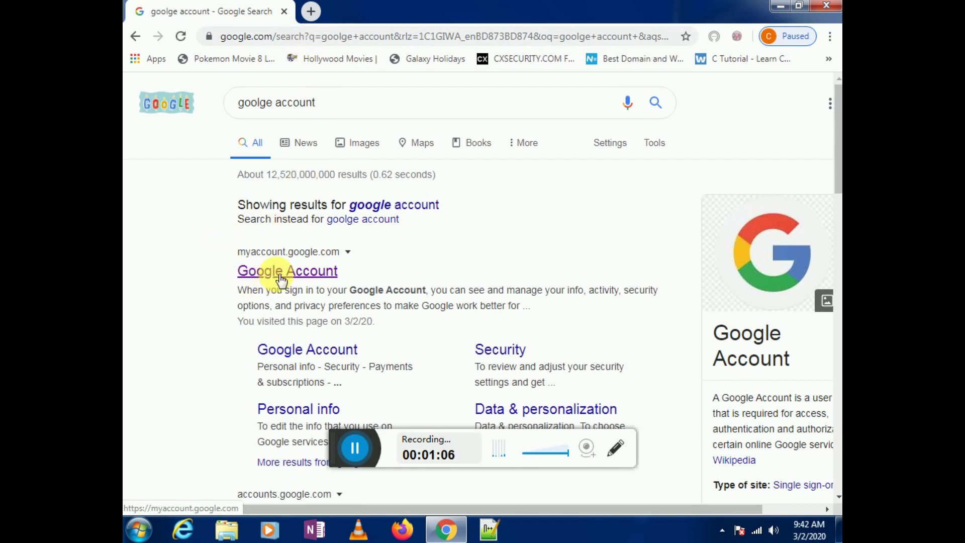
Look through the search results and open the main Google Account result at myaccount.google.com
{"action": "left_click", "coordinate": [281, 278]}
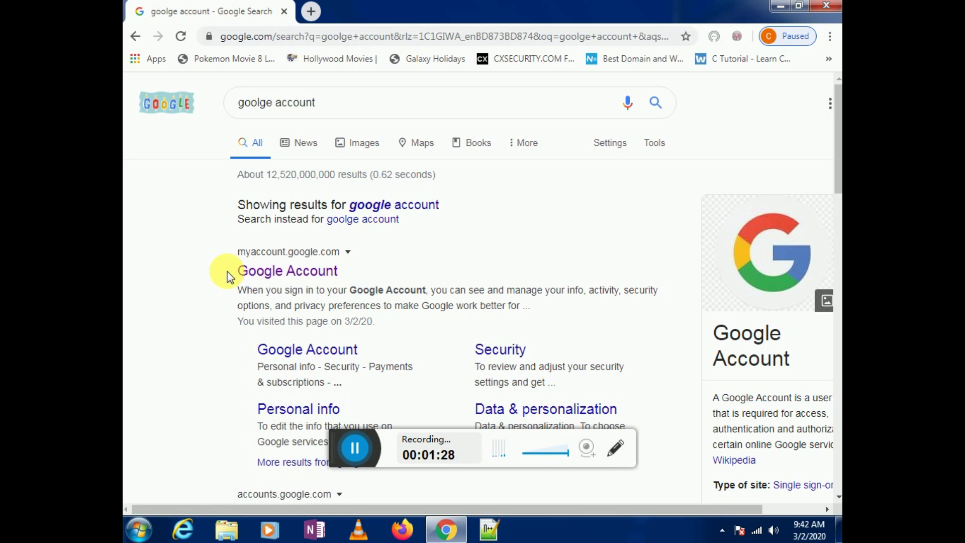
{"action": "scroll", "coordinate": [228, 274], "scroll_direction": "down", "scroll_amount": 3}
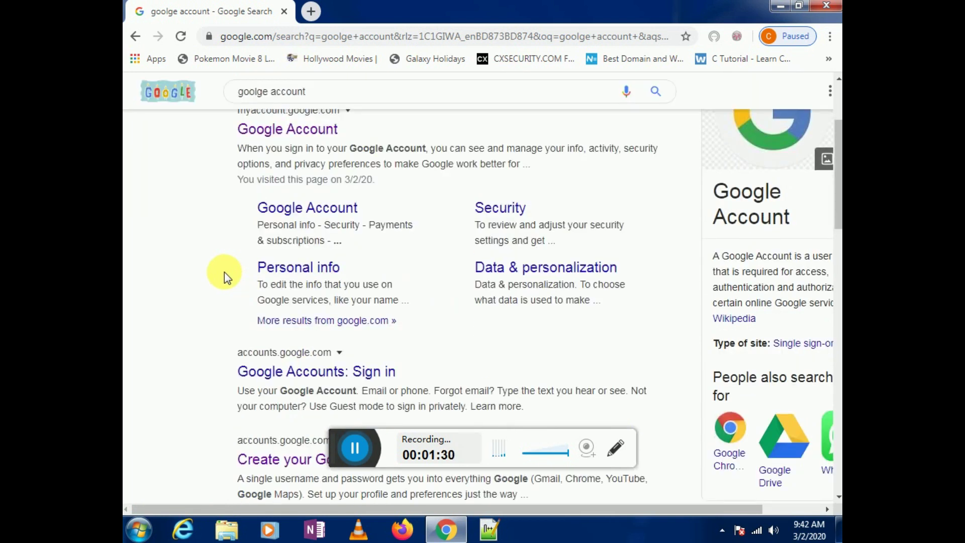
{"action": "scroll", "coordinate": [224, 274], "scroll_direction": "down", "scroll_amount": 4}
{"action": "scroll", "coordinate": [221, 277], "scroll_direction": "down", "scroll_amount": 4}
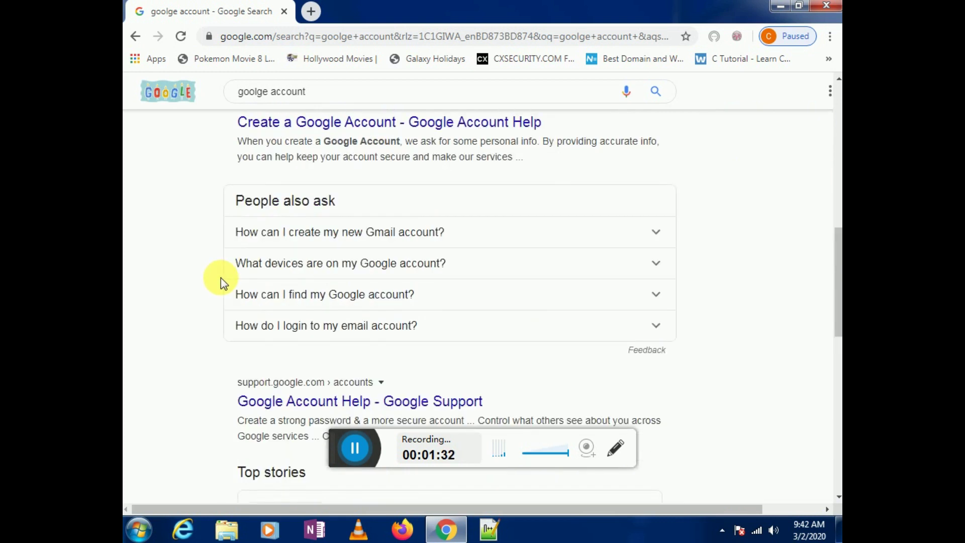
{"action": "scroll", "coordinate": [221, 277], "scroll_direction": "up", "scroll_amount": 11}
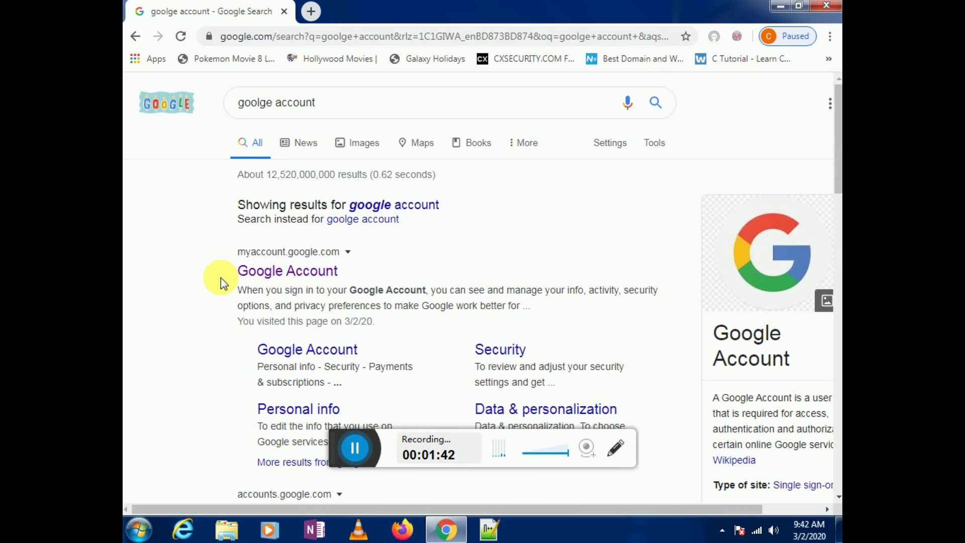
{"action": "scroll", "coordinate": [221, 278], "scroll_direction": "down", "scroll_amount": 3}
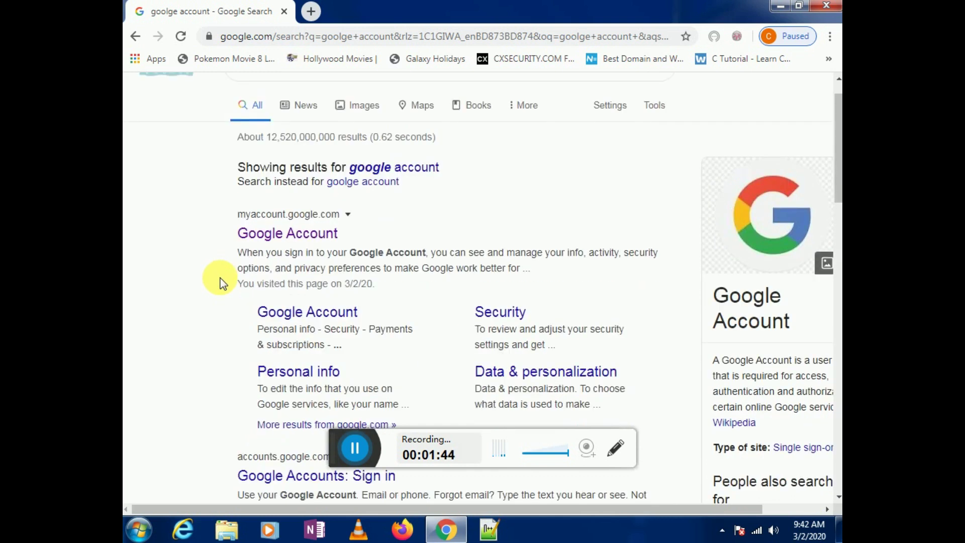
{"action": "scroll", "coordinate": [221, 277], "scroll_direction": "up", "scroll_amount": 3}
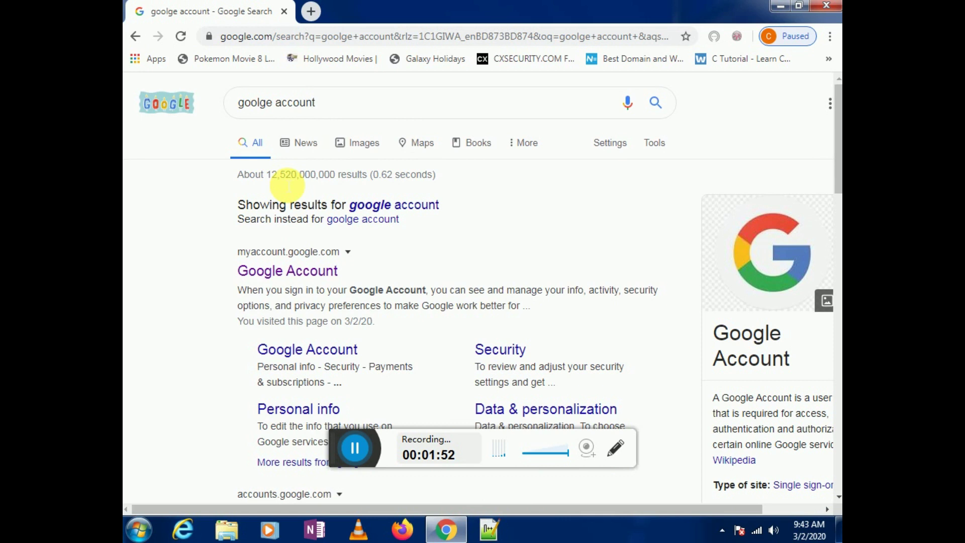
{"action": "left_click", "coordinate": [276, 274]}
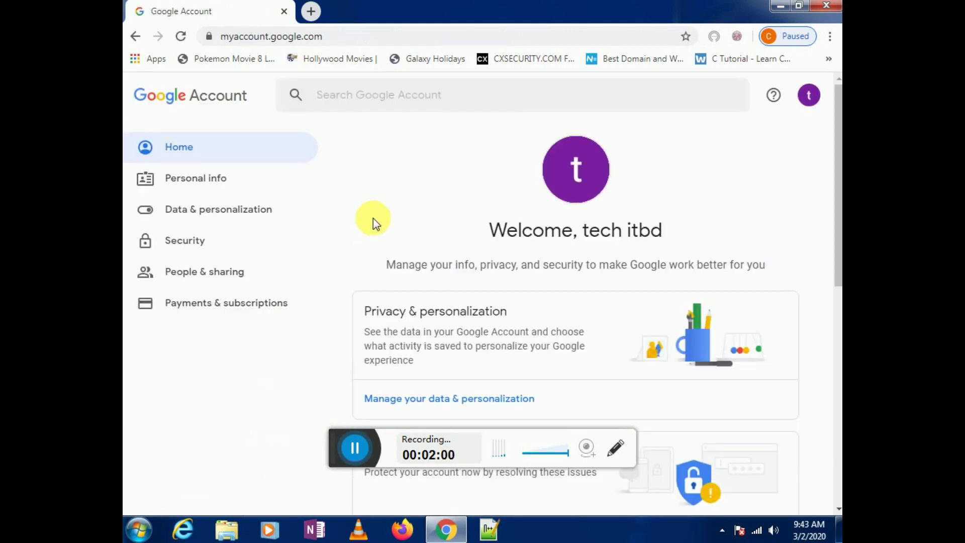
Look over the Google Account home page and open a new browser tab
{"action": "scroll", "coordinate": [373, 218], "scroll_direction": "down", "scroll_amount": 4}
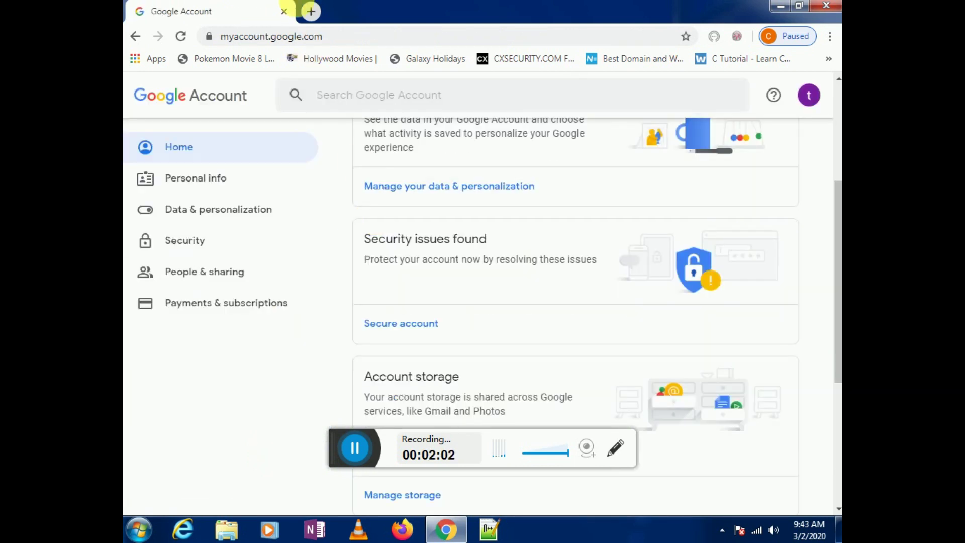
{"action": "left_click", "coordinate": [310, 11]}
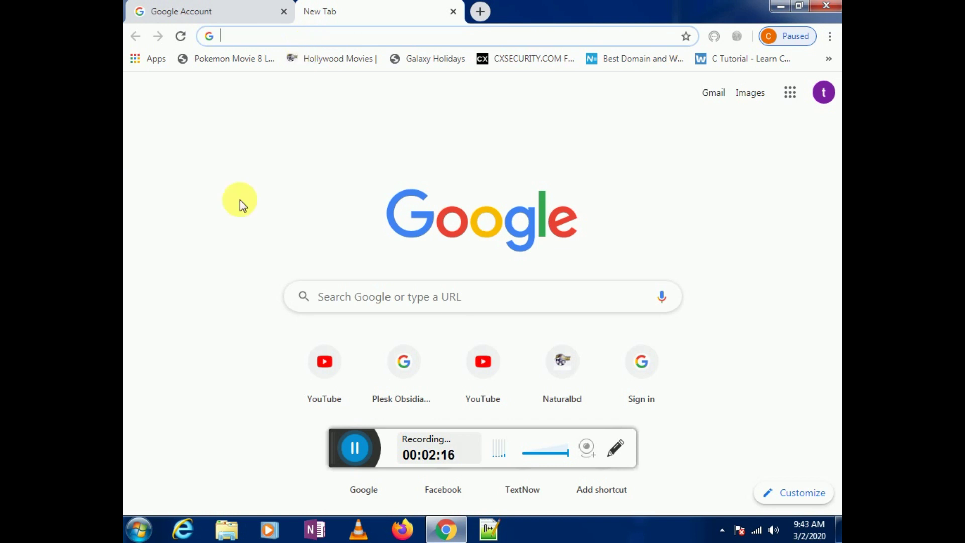
{"action": "left_click", "coordinate": [204, 246]}
{"action": "right_click", "coordinate": [203, 247]}
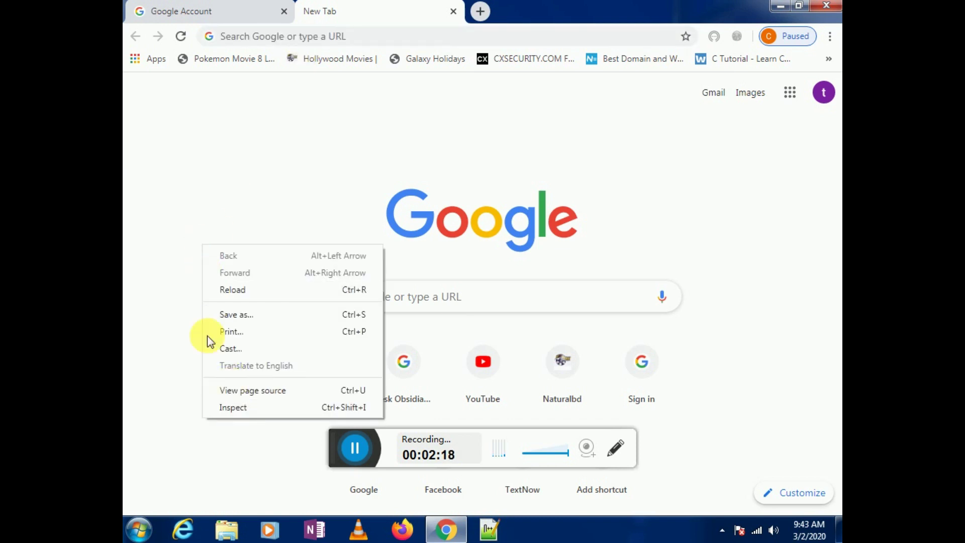
{"action": "left_click", "coordinate": [193, 302]}
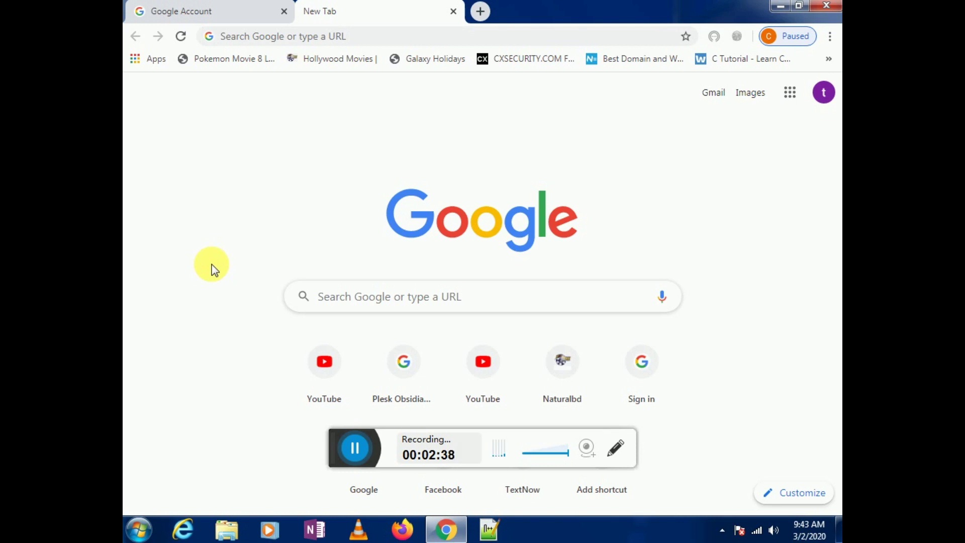
Inspect the new tab page in DevTools and pick the Google search box as the element to examine
{"action": "right_click", "coordinate": [213, 269]}
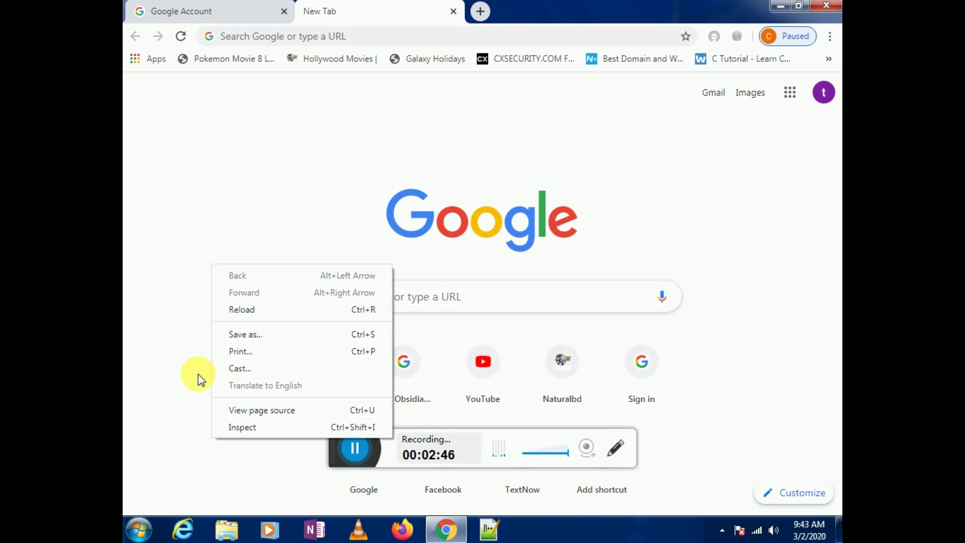
{"action": "left_click", "coordinate": [244, 428]}
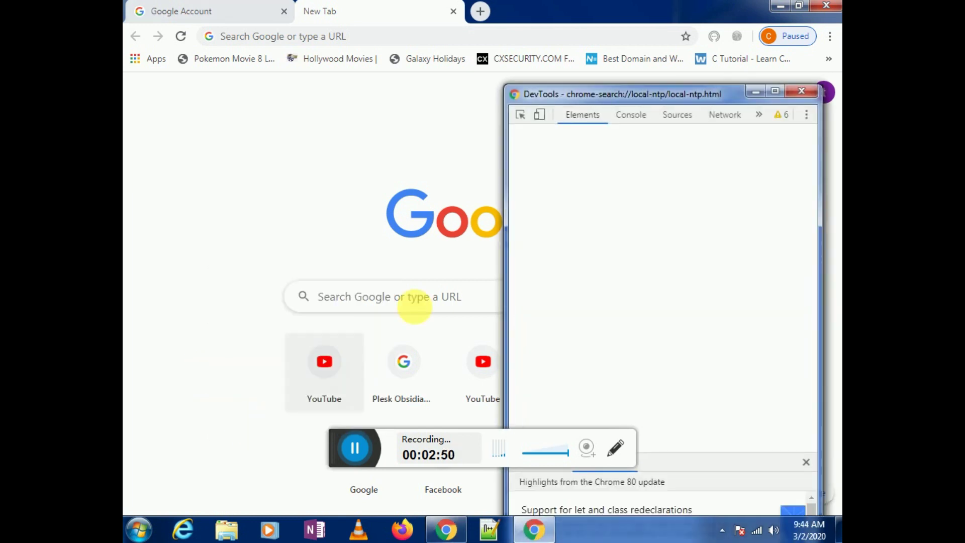
{"action": "left_click_drag", "start_coordinate": [526, 94], "coordinate": [513, 94]}
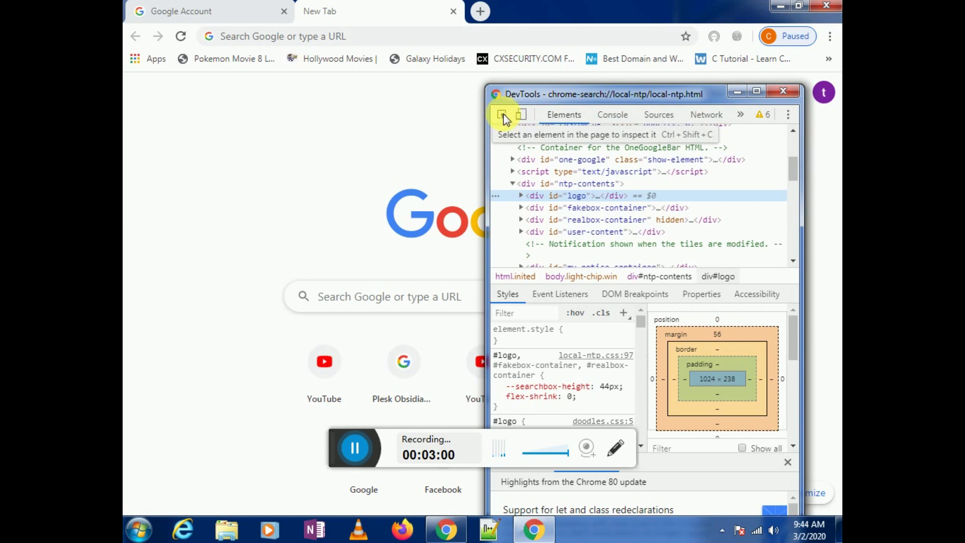
{"action": "left_click", "coordinate": [503, 115]}
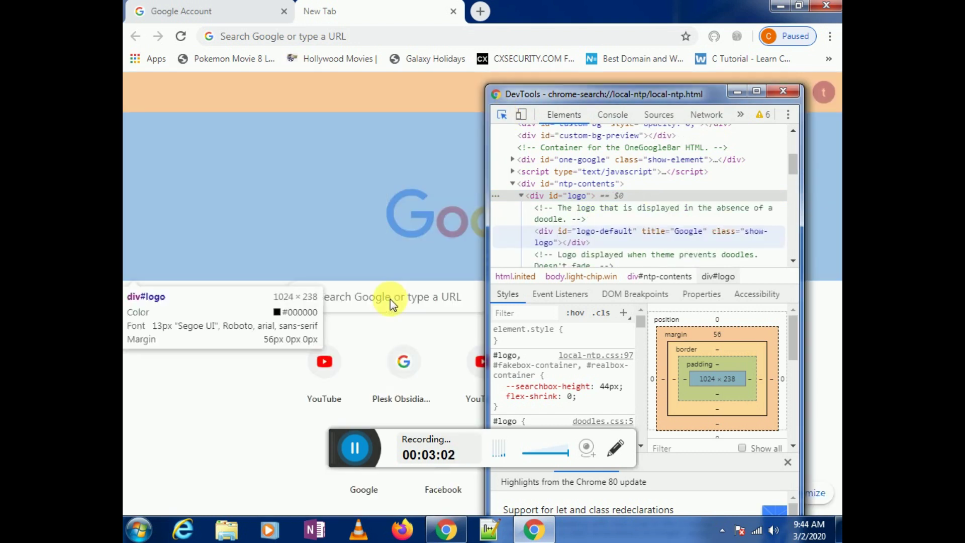
{"action": "left_click", "coordinate": [391, 305]}
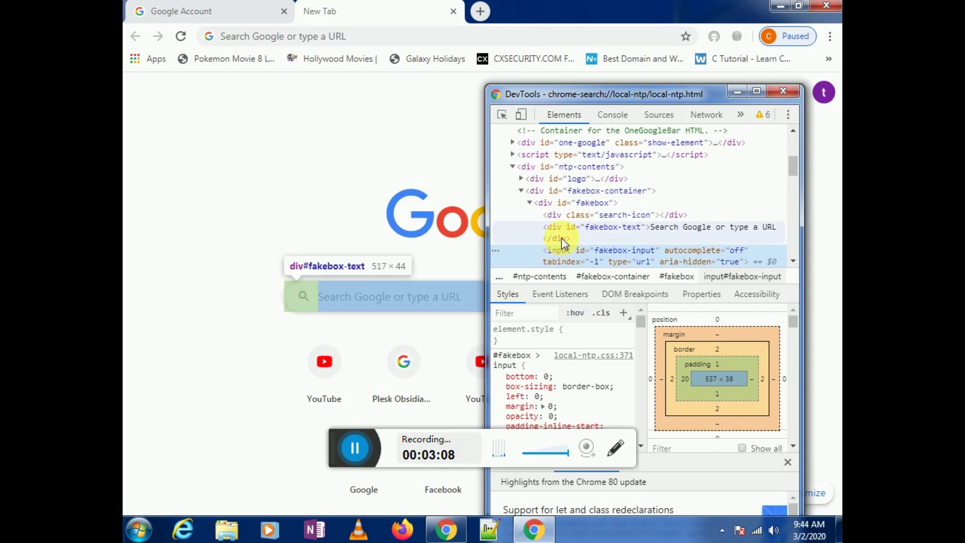
Edit the search box's input element as HTML and change its id to "fakebox-passowrd"
{"action": "scroll", "coordinate": [562, 238], "scroll_direction": "down", "scroll_amount": 3}
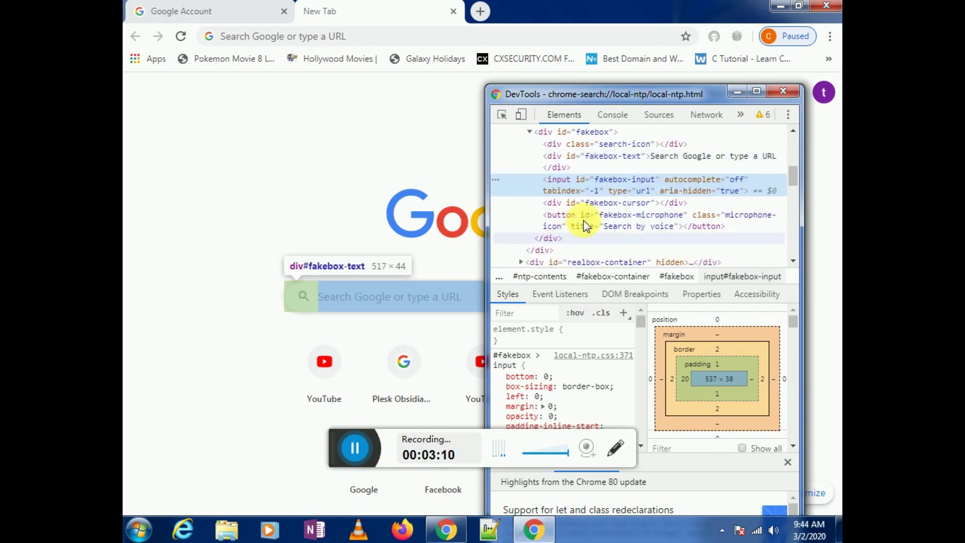
{"action": "right_click", "coordinate": [570, 184]}
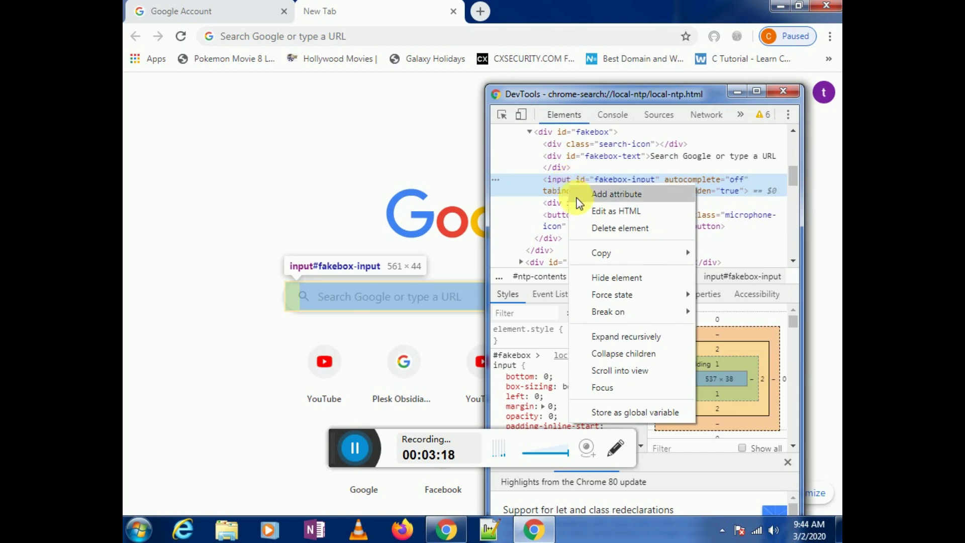
{"action": "left_click", "coordinate": [596, 212]}
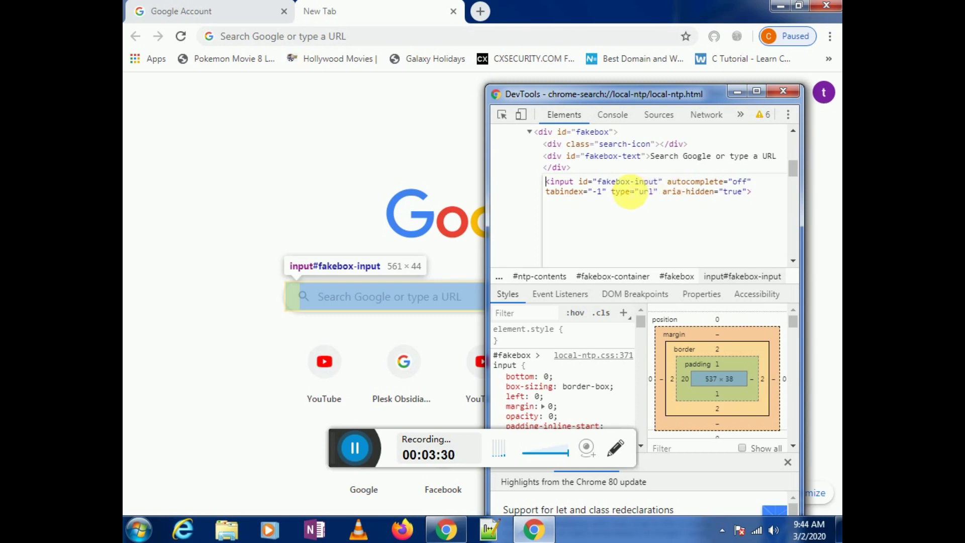
{"action": "left_click", "coordinate": [659, 182]}
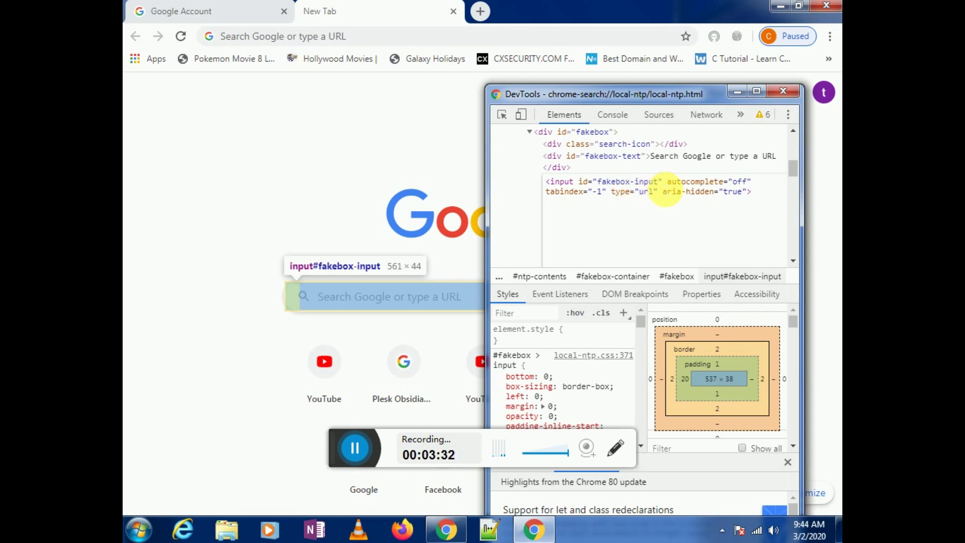
{"action": "key", "text": "BackSpace"}
{"action": "key", "text": "BackSpace"}
{"action": "key", "text": "BackSpace"}
{"action": "key", "text": "BackSpace"}
{"action": "key", "text": "BackSpace"}
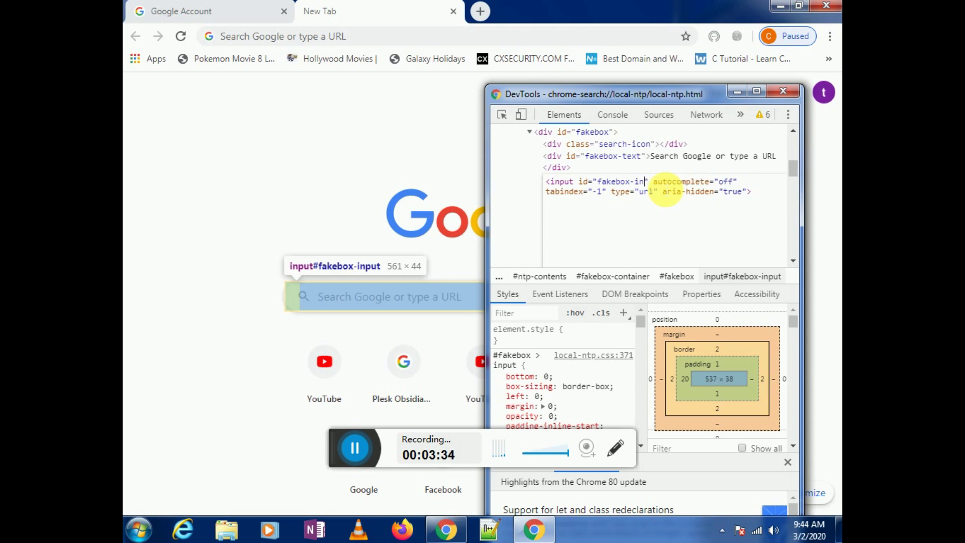
{"action": "type", "text": "passowrd"}
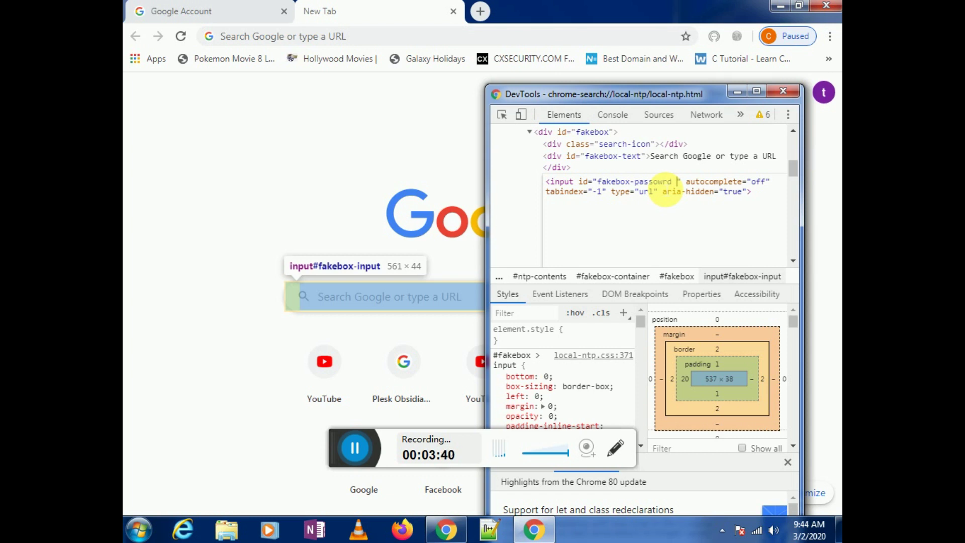
Change the input element's id to "fakebox-text" in the HTML editor and close DevTools
{"action": "key", "text": "BackSpace"}
{"action": "key", "text": "BackSpace"}
{"action": "key", "text": "BackSpace"}
{"action": "key", "text": "BackSpace"}
{"action": "key", "text": "BackSpace"}
{"action": "key", "text": "BackSpace"}
{"action": "key", "text": "BackSpace"}
{"action": "key", "text": "BackSpace"}
{"action": "key", "text": "BackSpace"}
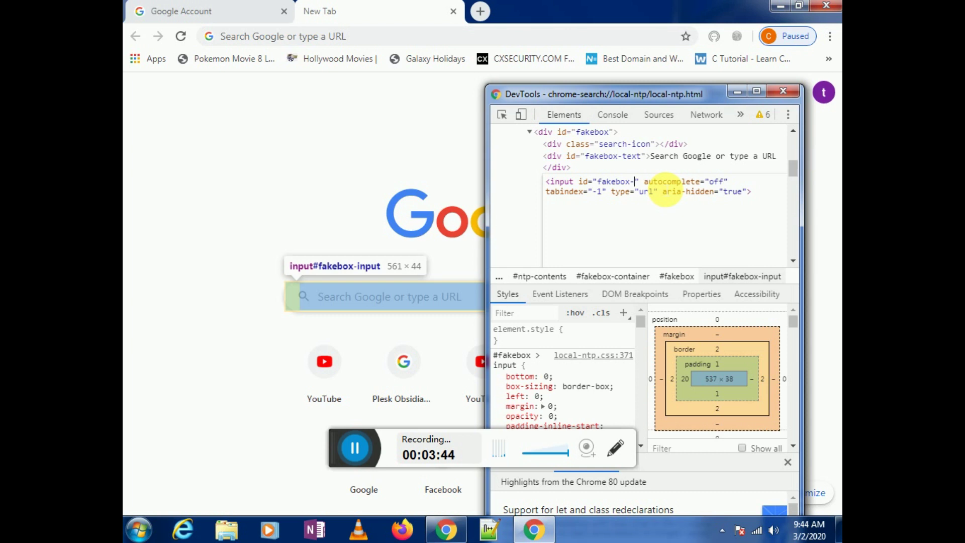
{"action": "type", "text": "text"}
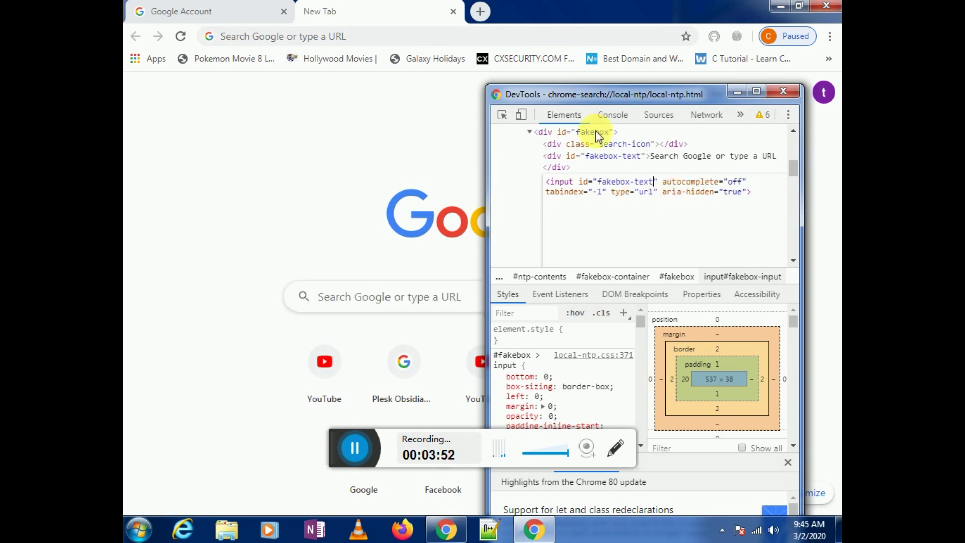
{"action": "left_click", "coordinate": [782, 87]}
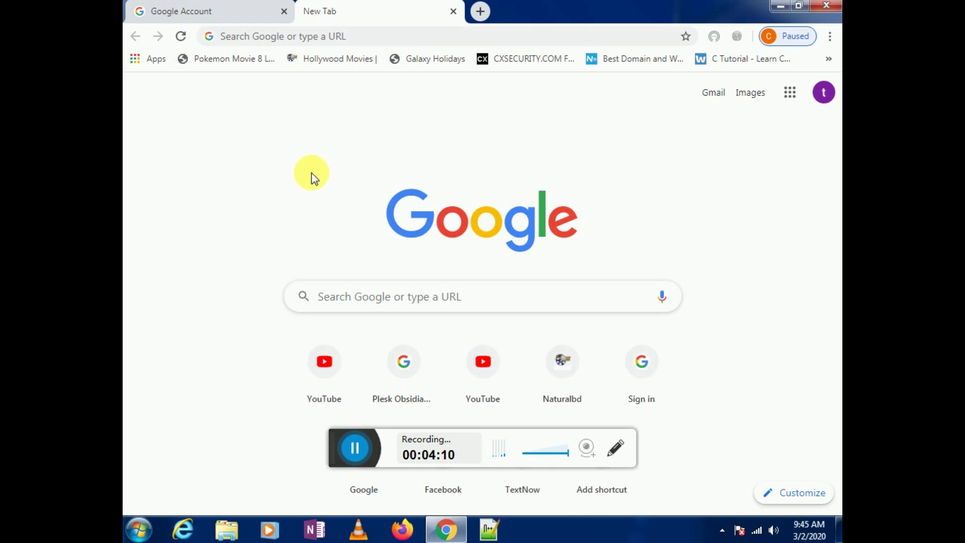
{"action": "left_click", "coordinate": [831, 41]}
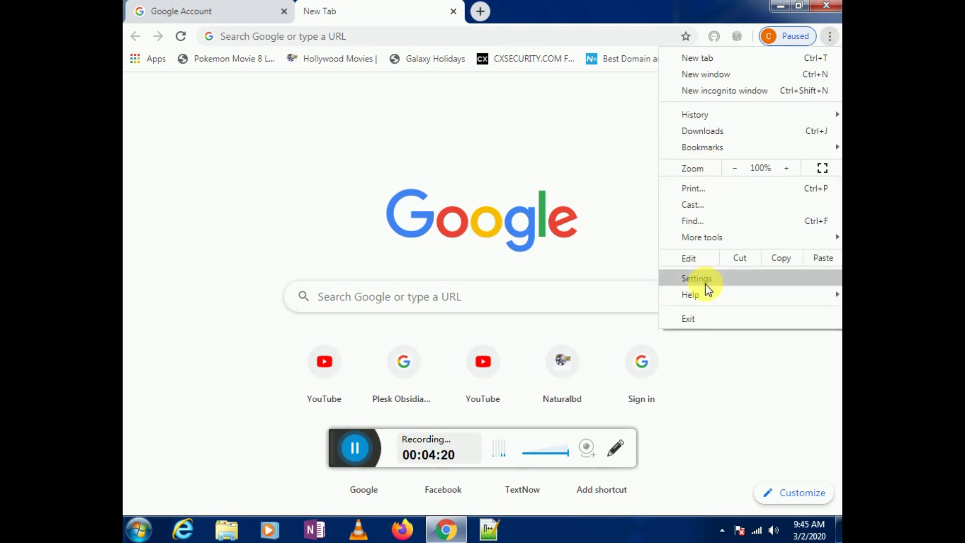
{"action": "left_click", "coordinate": [648, 220]}
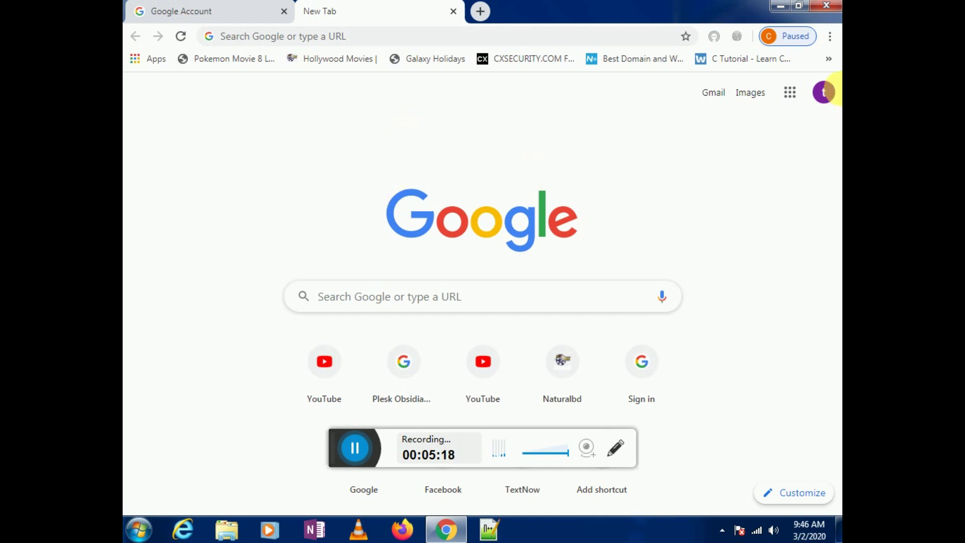
Open Chrome's settings page and expand the Advanced settings below the On startup section
{"action": "left_click", "coordinate": [831, 39]}
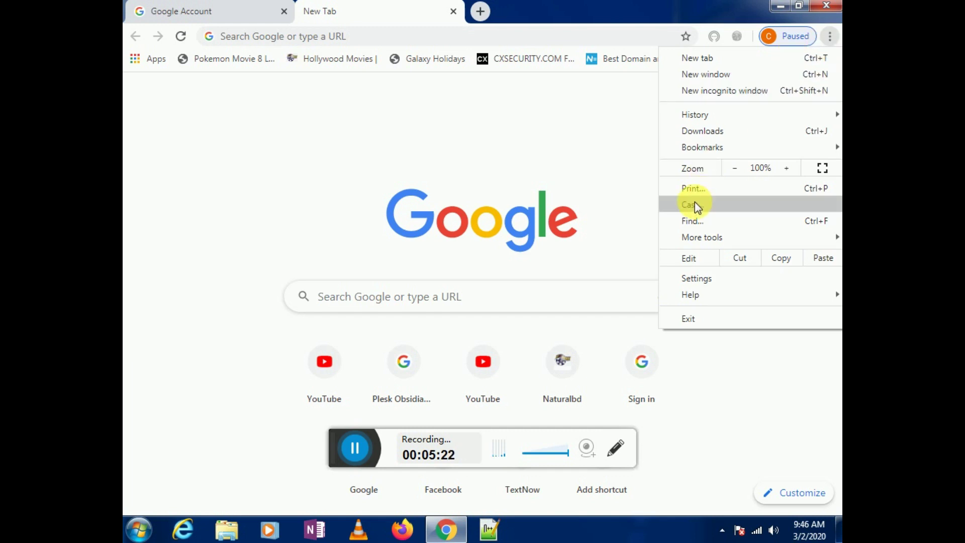
{"action": "left_click", "coordinate": [703, 285]}
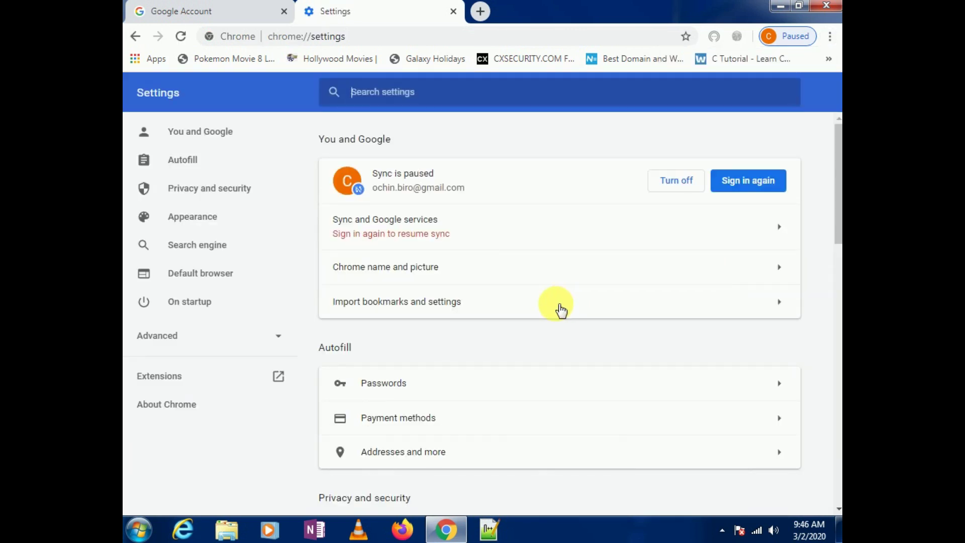
{"action": "scroll", "coordinate": [561, 310], "scroll_direction": "down", "scroll_amount": 1}
{"action": "scroll", "coordinate": [560, 310], "scroll_direction": "down", "scroll_amount": 6}
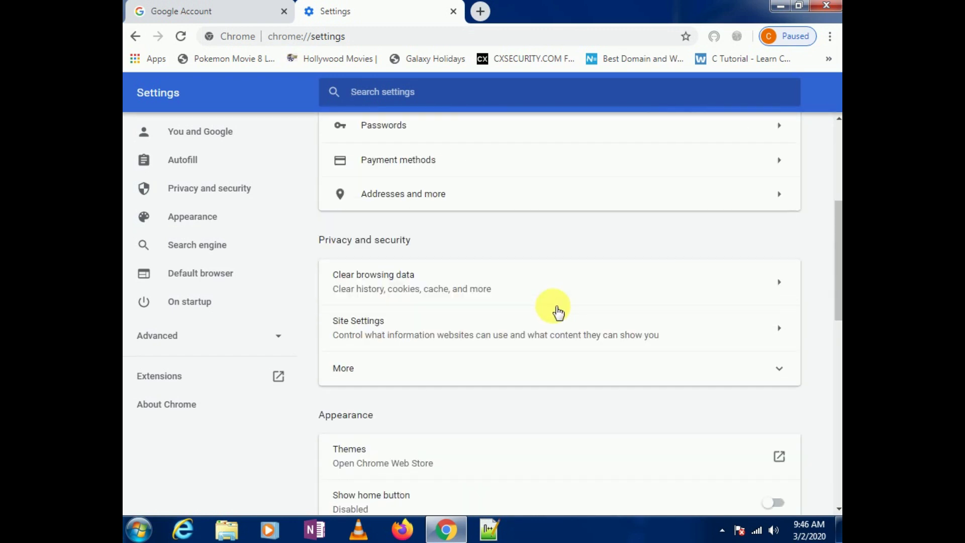
{"action": "scroll", "coordinate": [557, 312], "scroll_direction": "down", "scroll_amount": 5}
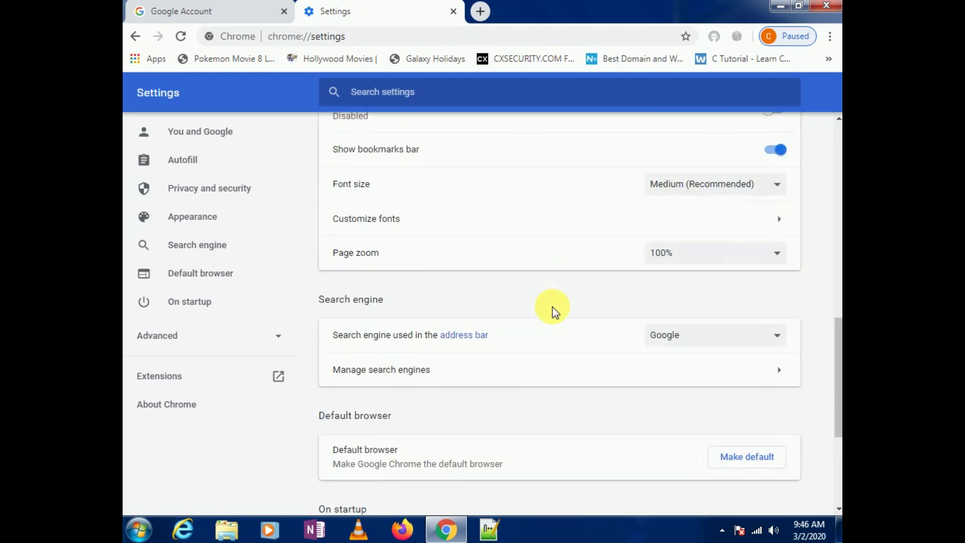
{"action": "scroll", "coordinate": [551, 307], "scroll_direction": "down", "scroll_amount": 1}
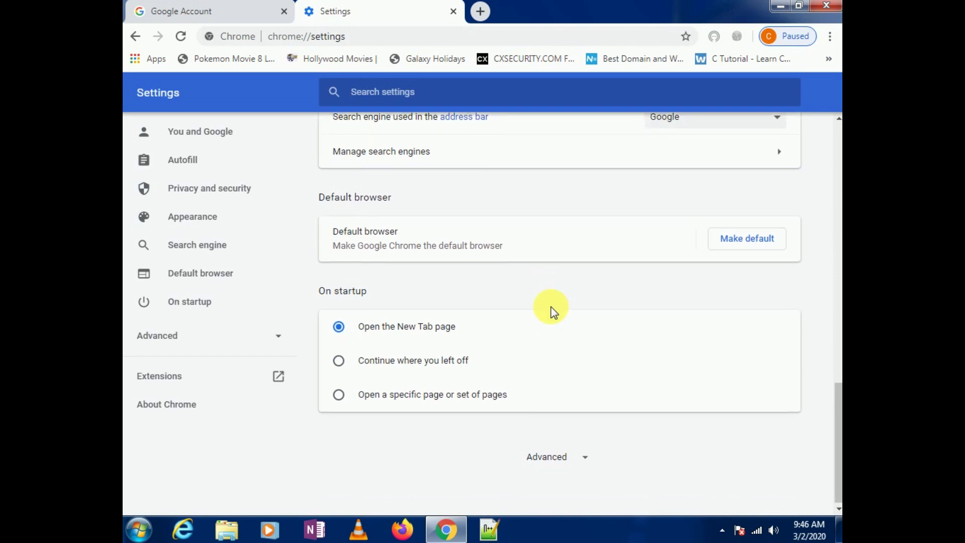
{"action": "left_click", "coordinate": [565, 459]}
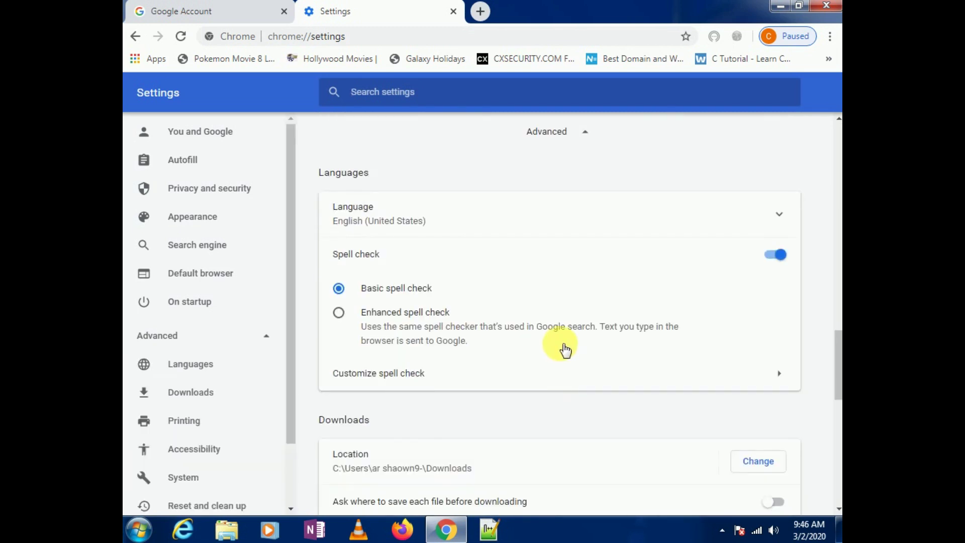
Look through the advanced settings down to Reset and clean up, and return to the Autofill section
{"action": "scroll", "coordinate": [565, 347], "scroll_direction": "down", "scroll_amount": 5}
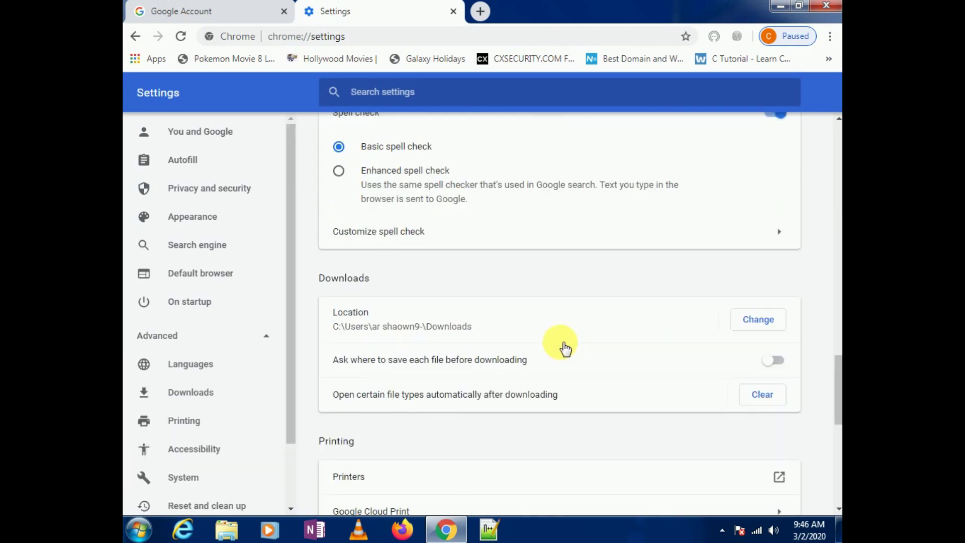
{"action": "scroll", "coordinate": [560, 342], "scroll_direction": "down", "scroll_amount": 6}
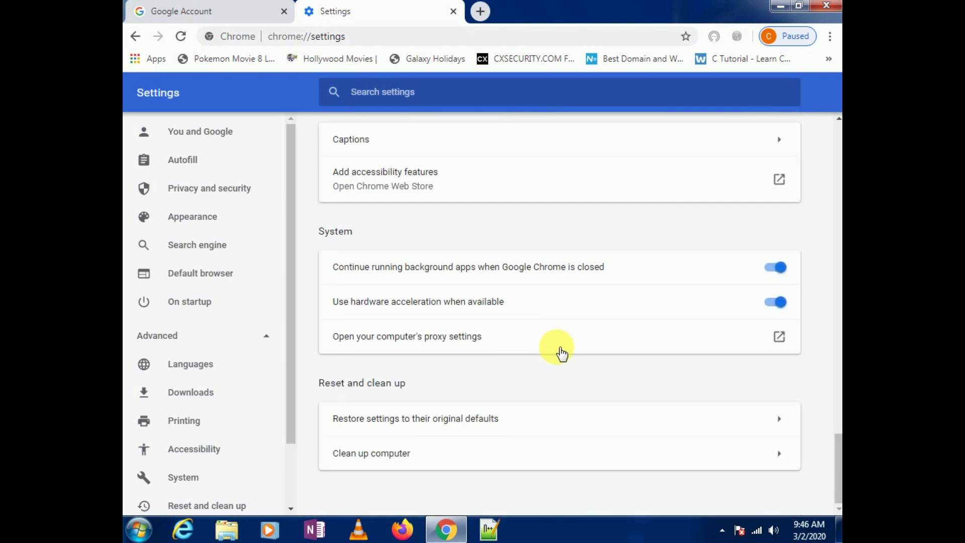
{"action": "scroll", "coordinate": [561, 351], "scroll_direction": "up", "scroll_amount": 4}
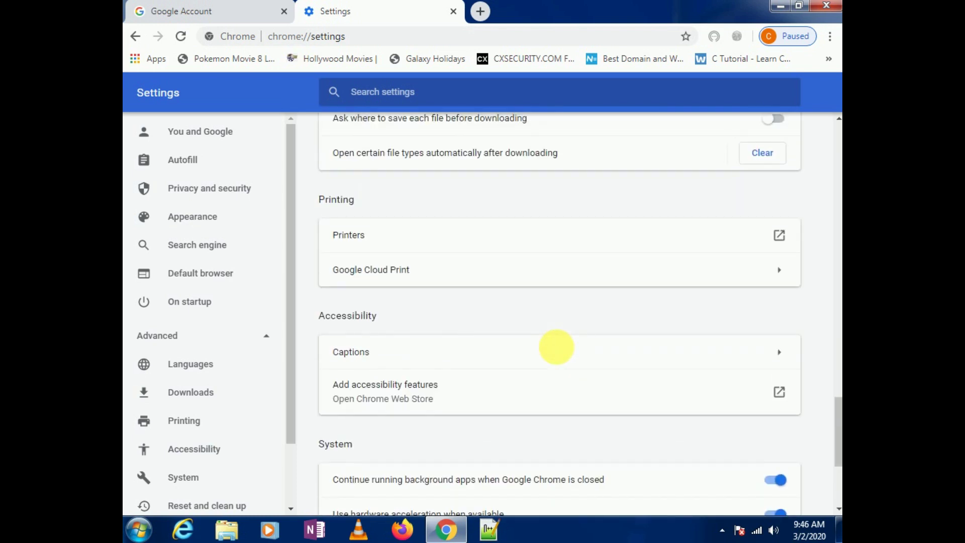
{"action": "scroll", "coordinate": [559, 352], "scroll_direction": "up", "scroll_amount": 4}
{"action": "scroll", "coordinate": [561, 354], "scroll_direction": "up", "scroll_amount": 5}
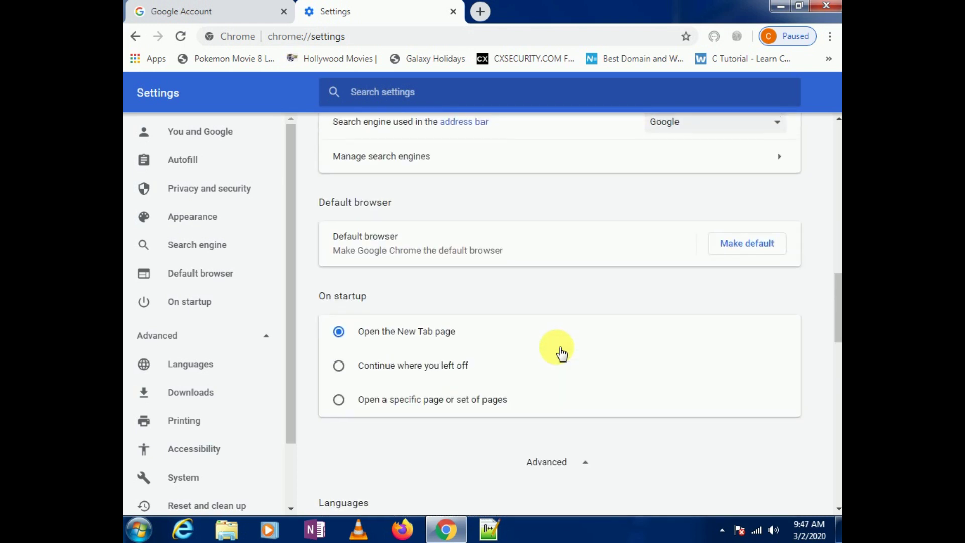
{"action": "scroll", "coordinate": [562, 354], "scroll_direction": "up", "scroll_amount": 4}
{"action": "scroll", "coordinate": [562, 354], "scroll_direction": "up", "scroll_amount": 2}
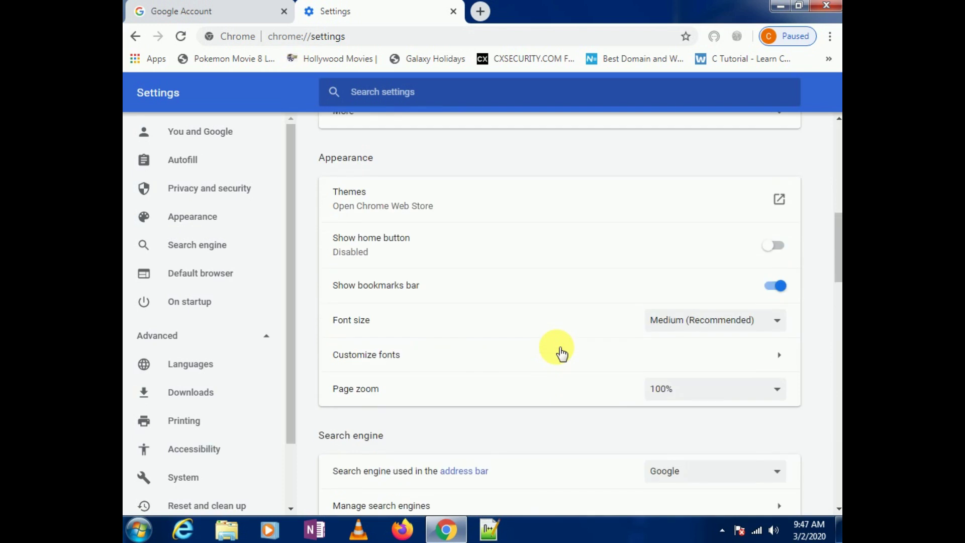
{"action": "scroll", "coordinate": [562, 354], "scroll_direction": "up", "scroll_amount": 5}
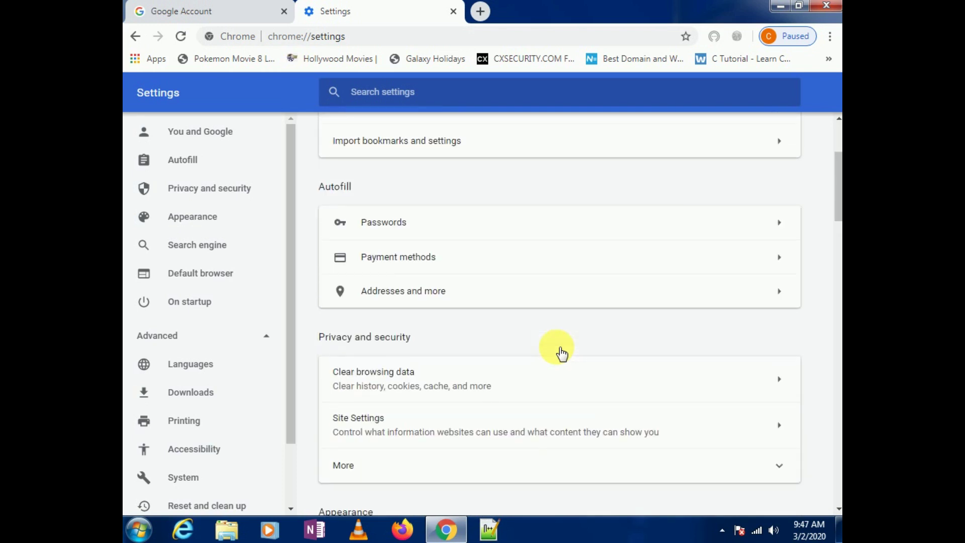
{"action": "scroll", "coordinate": [552, 345], "scroll_direction": "up", "scroll_amount": 1}
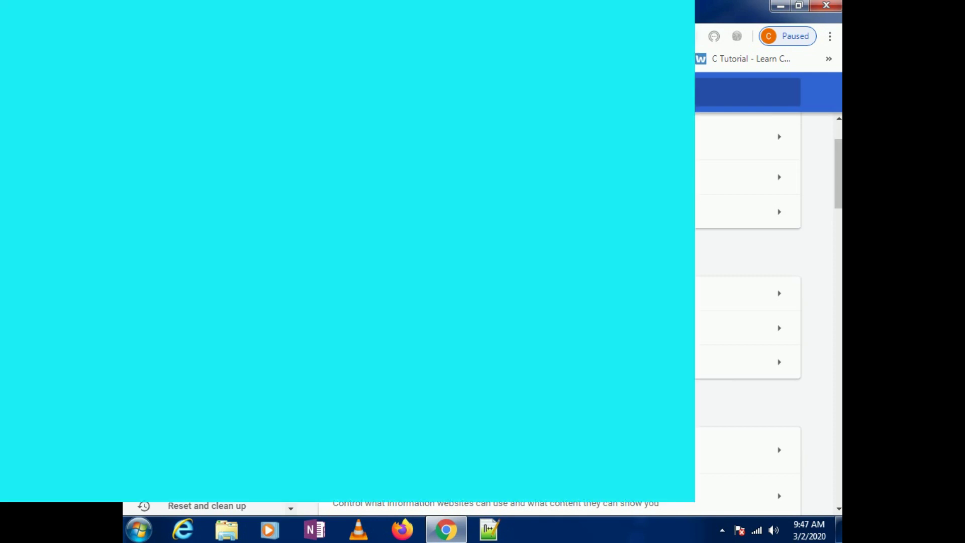
Open the saved passwords list under Autofill and go to its last saved entry
{"action": "left_click", "coordinate": [402, 293]}
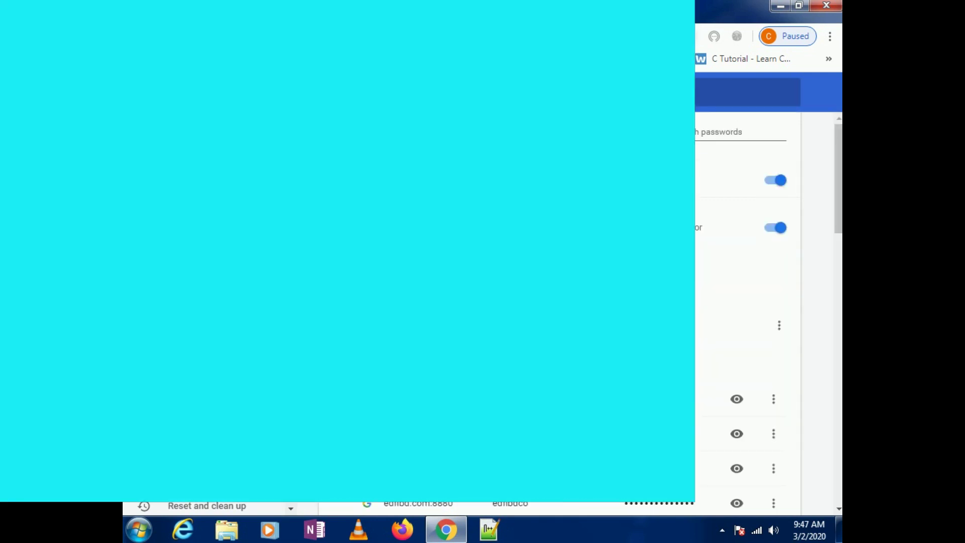
{"action": "scroll", "coordinate": [749, 306], "scroll_direction": "down", "scroll_amount": 8}
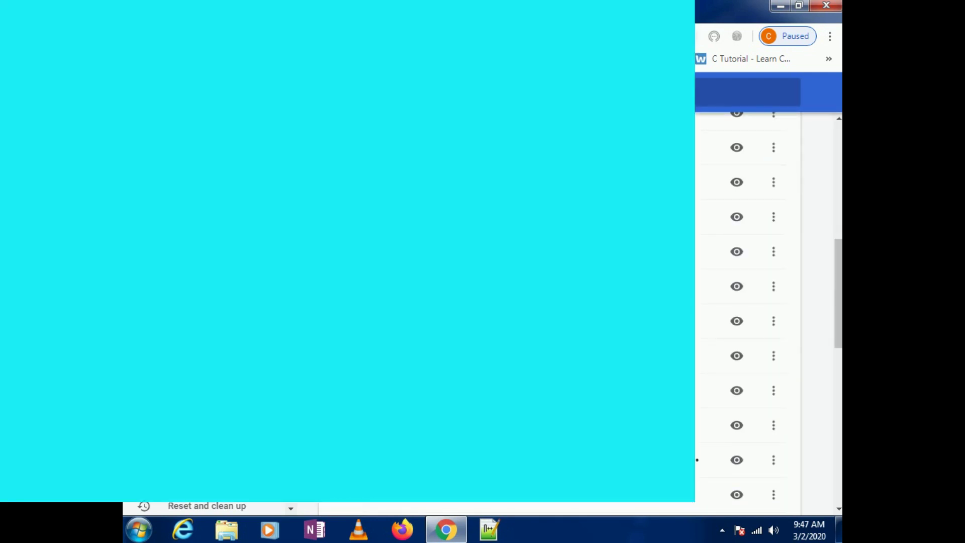
{"action": "scroll", "coordinate": [749, 306], "scroll_direction": "down", "scroll_amount": 2}
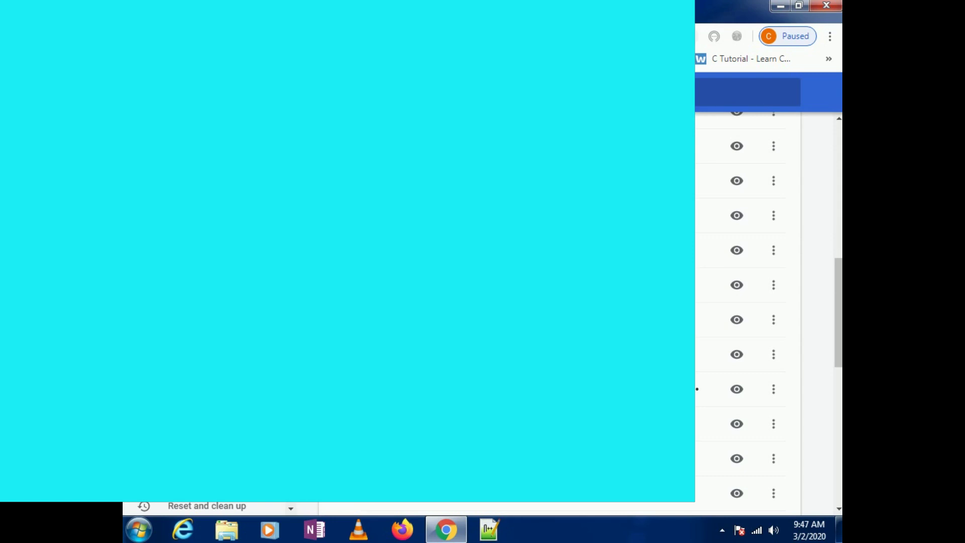
{"action": "scroll", "coordinate": [749, 307], "scroll_direction": "down", "scroll_amount": 4}
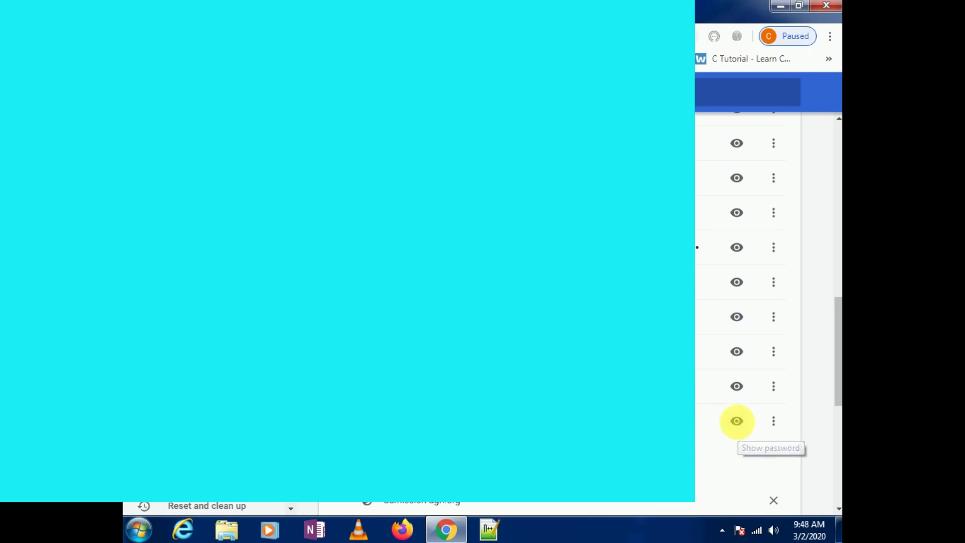
Reveal the password of the last entry in the saved passwords list and focus its password field
{"action": "left_click", "coordinate": [737, 422]}
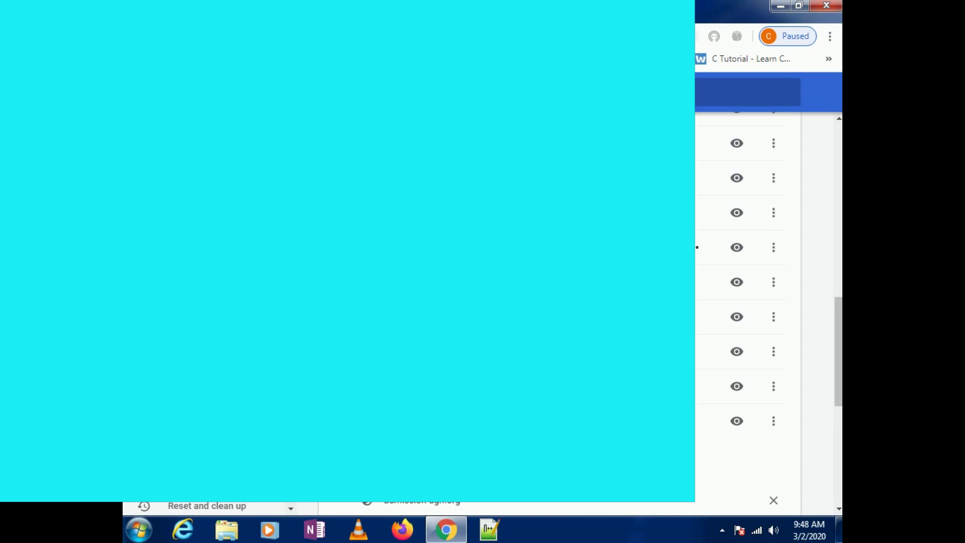
{"action": "left_click", "coordinate": [737, 421]}
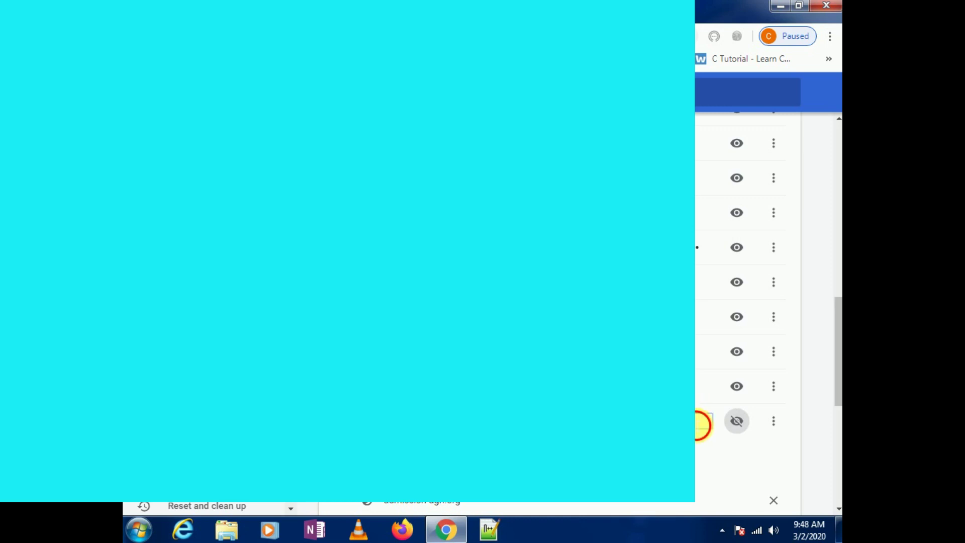
{"action": "left_click", "coordinate": [704, 421]}
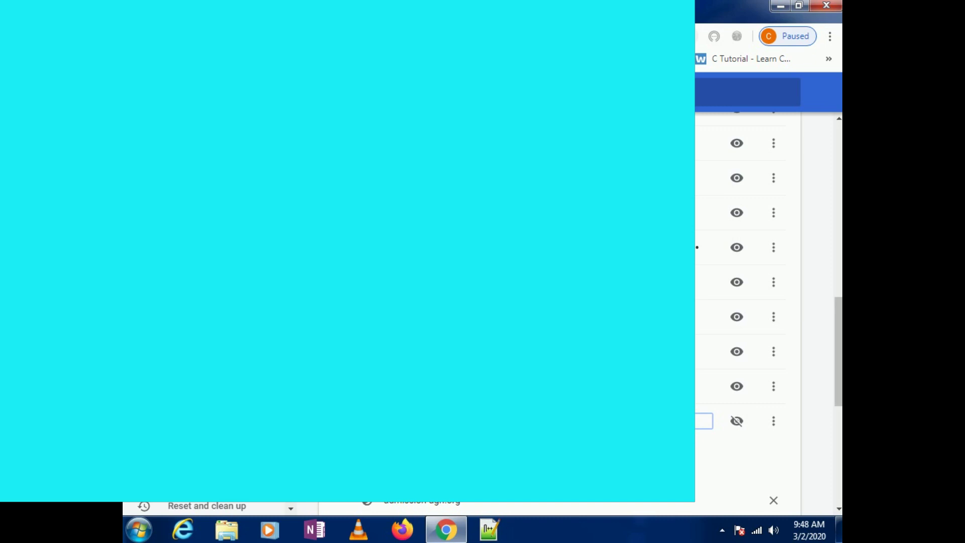
Show the available actions for the last saved password entry, just above the Never Saved list
{"action": "scroll", "coordinate": [749, 302], "scroll_direction": "down", "scroll_amount": 3}
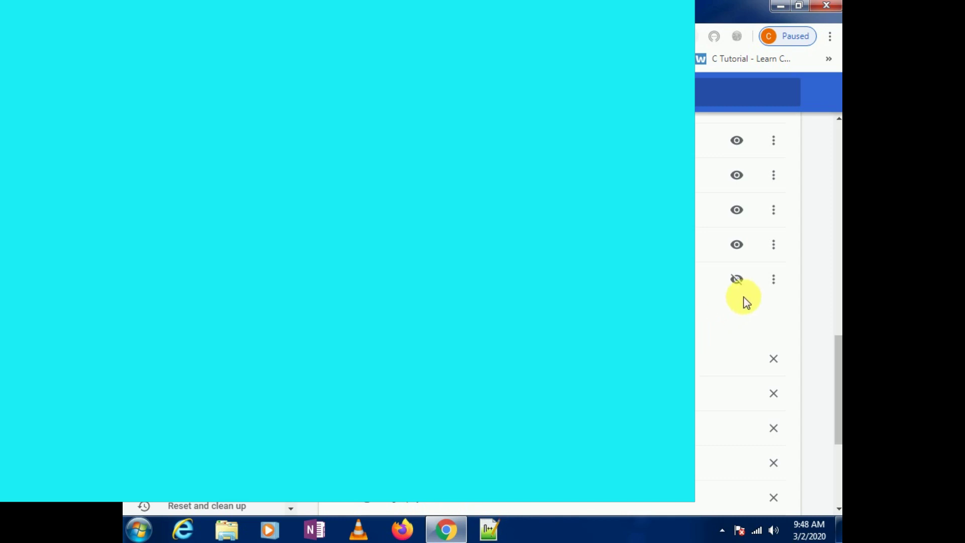
{"action": "left_click", "coordinate": [779, 284]}
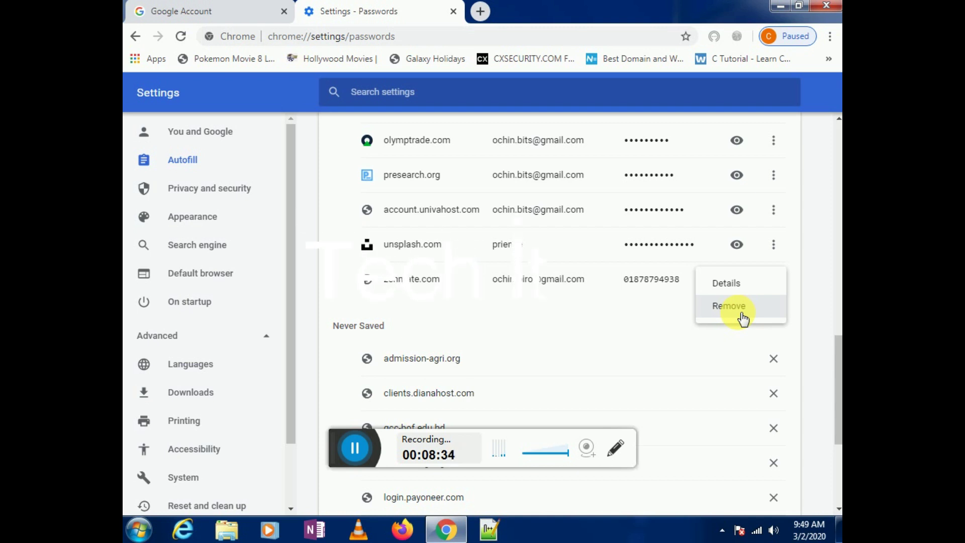
{"action": "left_click", "coordinate": [354, 453]}
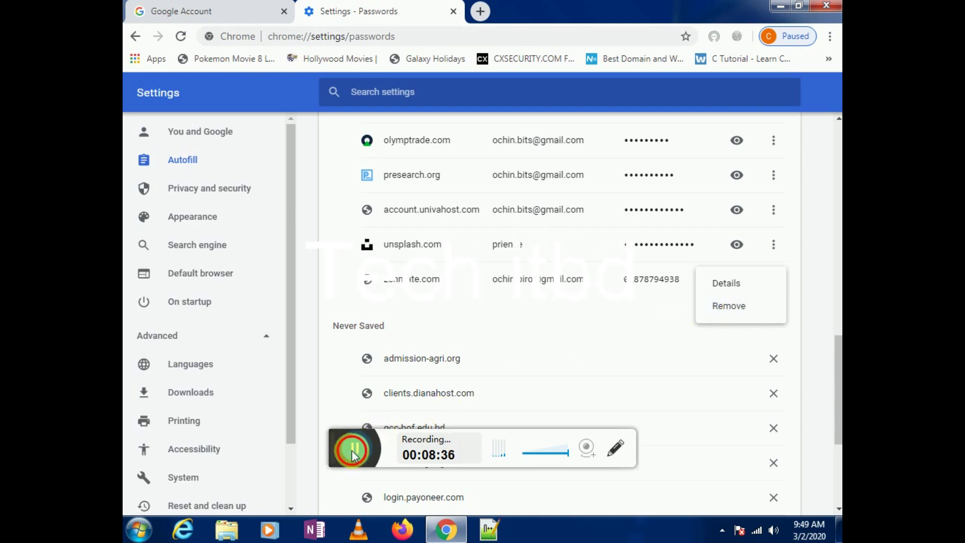